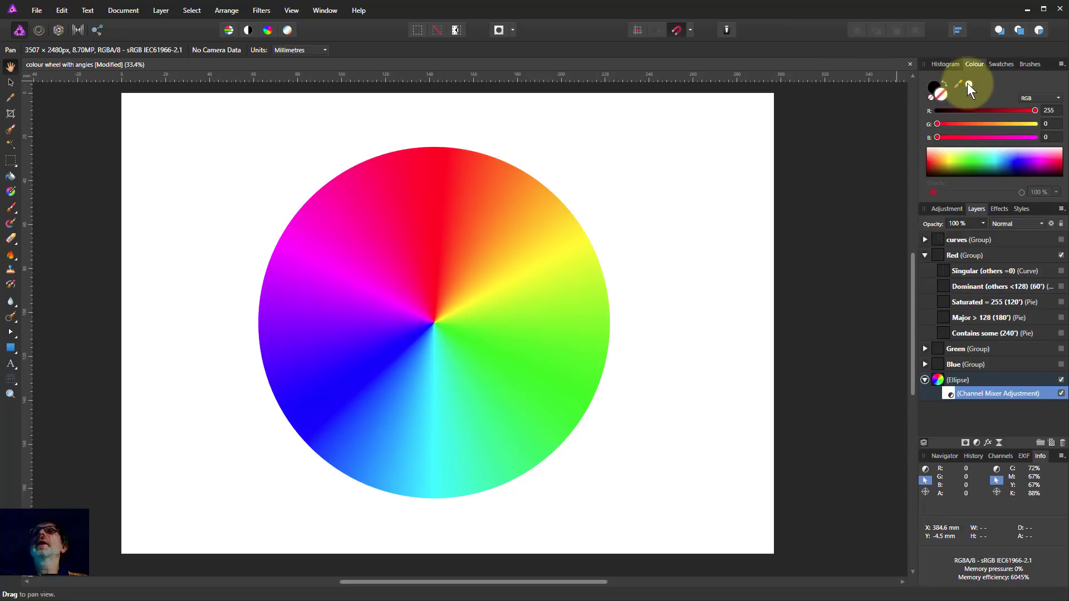
Sample the wheel's green, yellow-green, yellow and orange areas with the colour picker
{"action": "left_click_drag", "start_coordinate": [968, 89], "coordinate": [649, 305]}
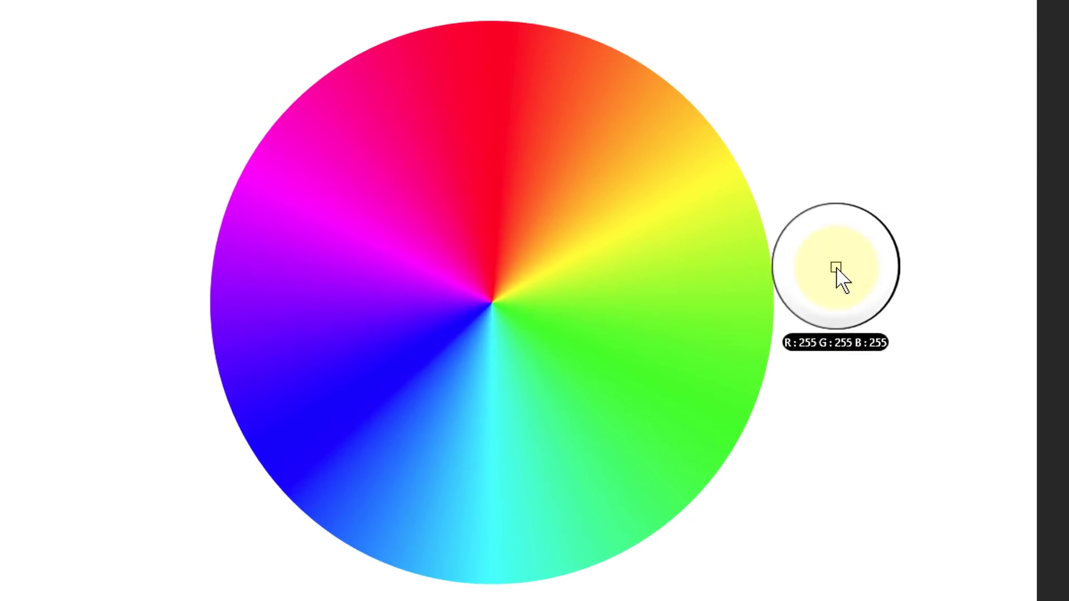
{"action": "left_click_drag", "start_coordinate": [836, 269], "coordinate": [697, 342]}
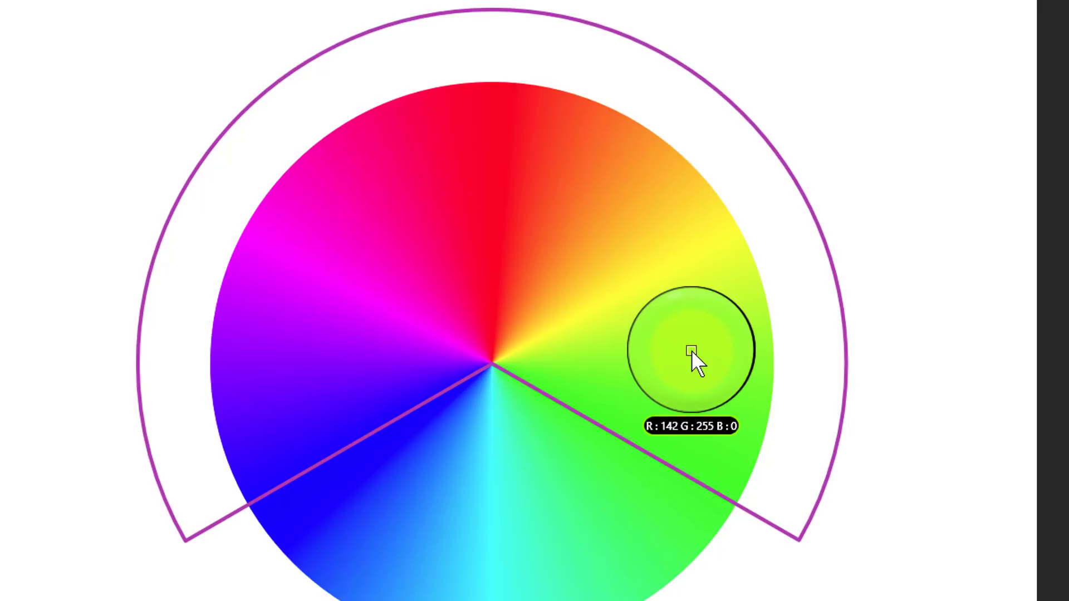
{"action": "left_click_drag", "start_coordinate": [691, 350], "coordinate": [691, 351]}
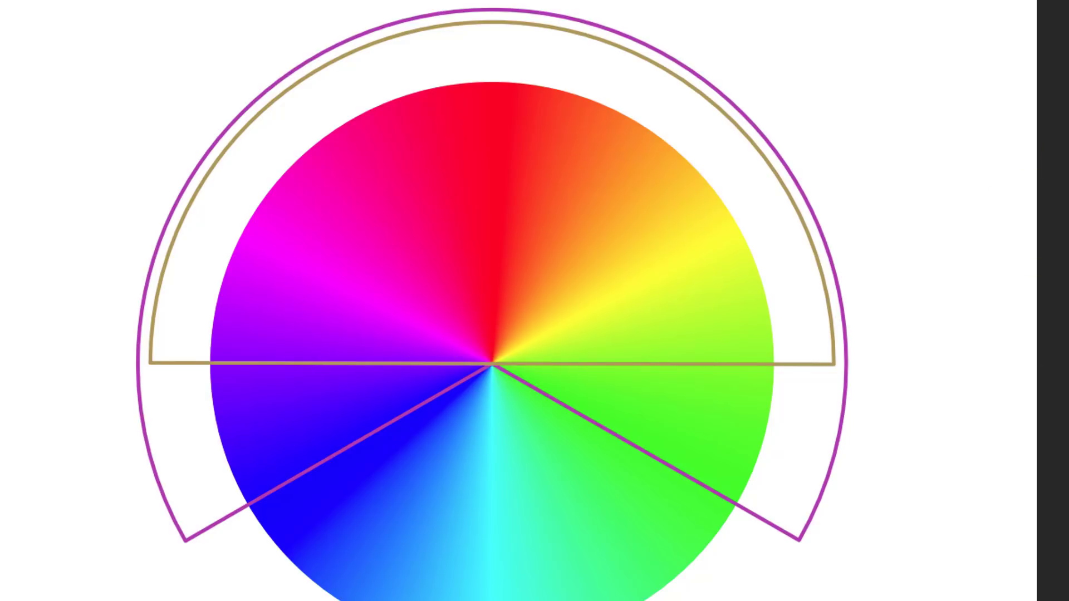
{"action": "left_click_drag", "start_coordinate": [590, 351], "coordinate": [630, 209]}
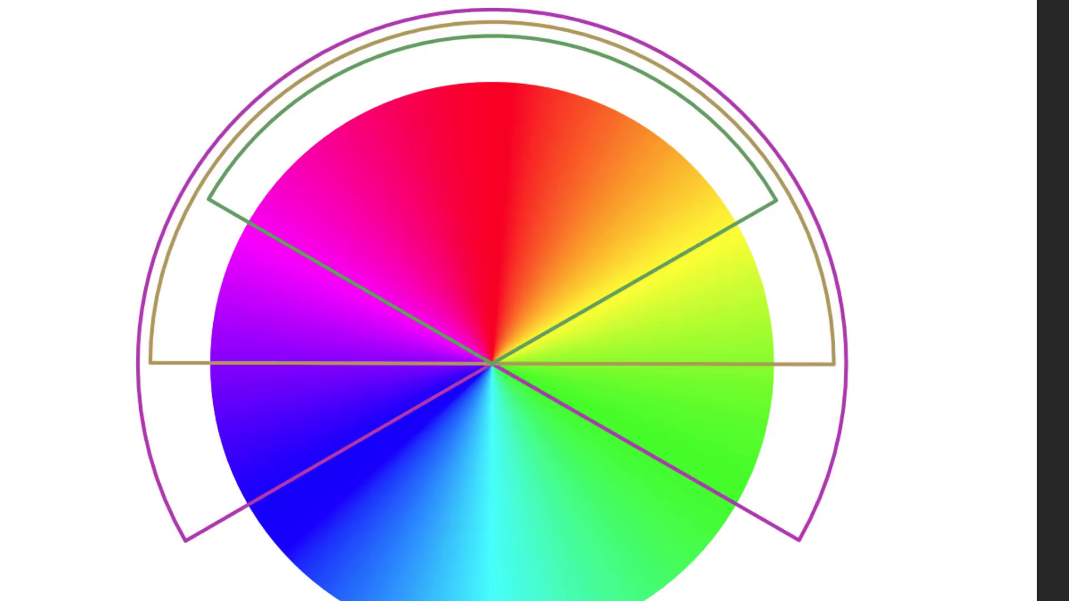
{"action": "left_click_drag", "start_coordinate": [770, 138], "coordinate": [586, 182]}
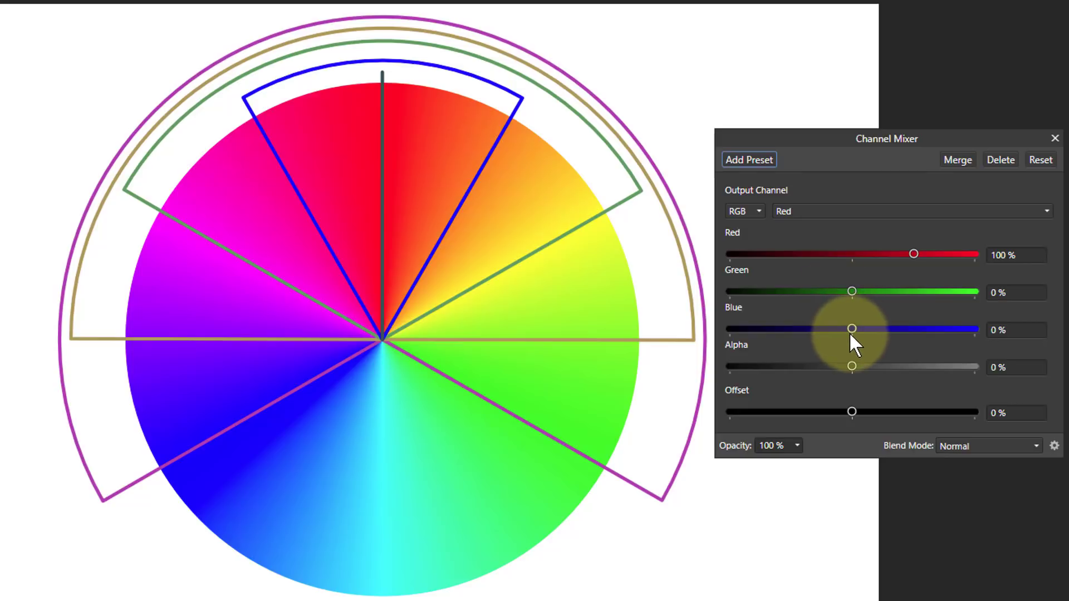
Boost the Red output's Red amount toward 200% and sample the yellowed wheel areas
{"action": "left_click", "coordinate": [913, 254]}
{"action": "mouse_move", "coordinate": [913, 253]}
{"action": "left_mouse_down"}
{"action": "mouse_move", "coordinate": [976, 259]}
{"action": "mouse_move", "coordinate": [894, 254]}
{"action": "mouse_move", "coordinate": [954, 257]}
{"action": "mouse_move", "coordinate": [932, 255]}
{"action": "mouse_move", "coordinate": [972, 254]}
{"action": "mouse_move", "coordinate": [921, 246]}
{"action": "mouse_move", "coordinate": [979, 246]}
{"action": "mouse_move", "coordinate": [951, 245]}
{"action": "mouse_move", "coordinate": [970, 259]}
{"action": "mouse_move", "coordinate": [924, 258]}
{"action": "left_mouse_up"}
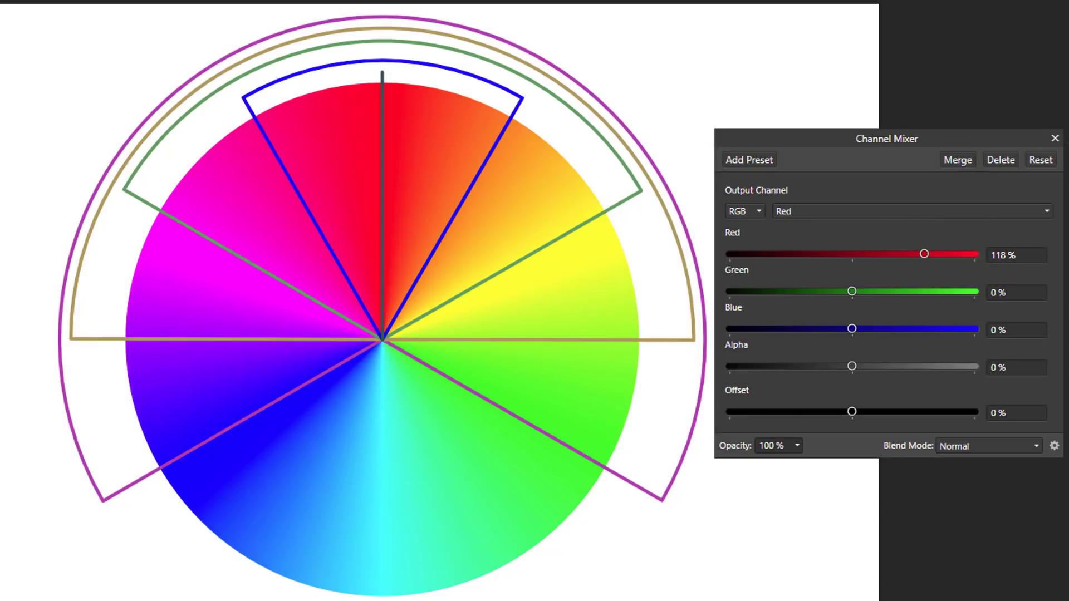
{"action": "left_click_drag", "start_coordinate": [810, 189], "coordinate": [550, 239]}
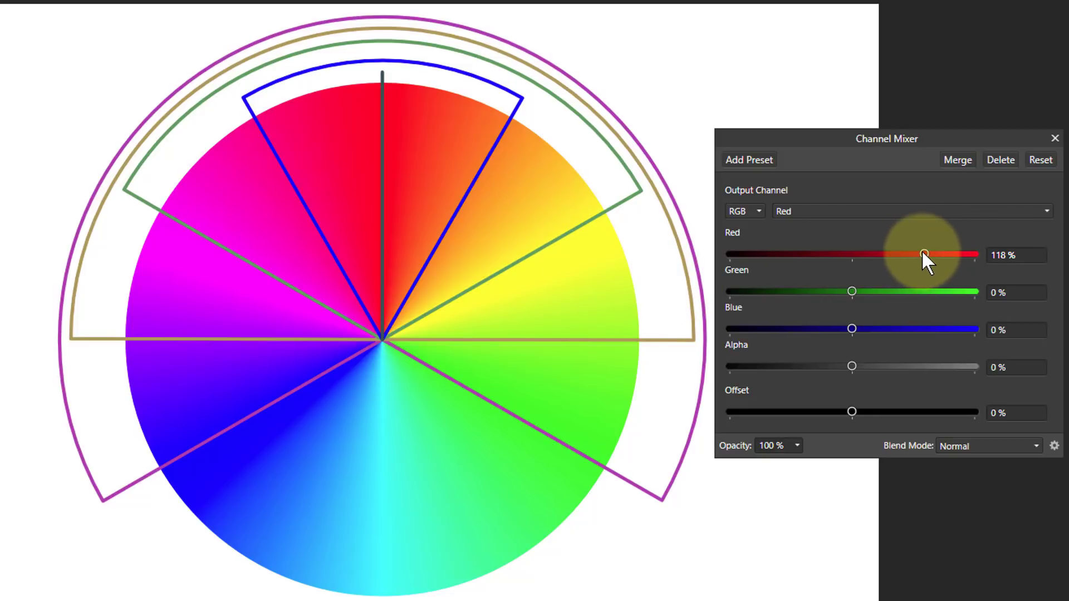
{"action": "left_click_drag", "start_coordinate": [923, 254], "coordinate": [980, 254]}
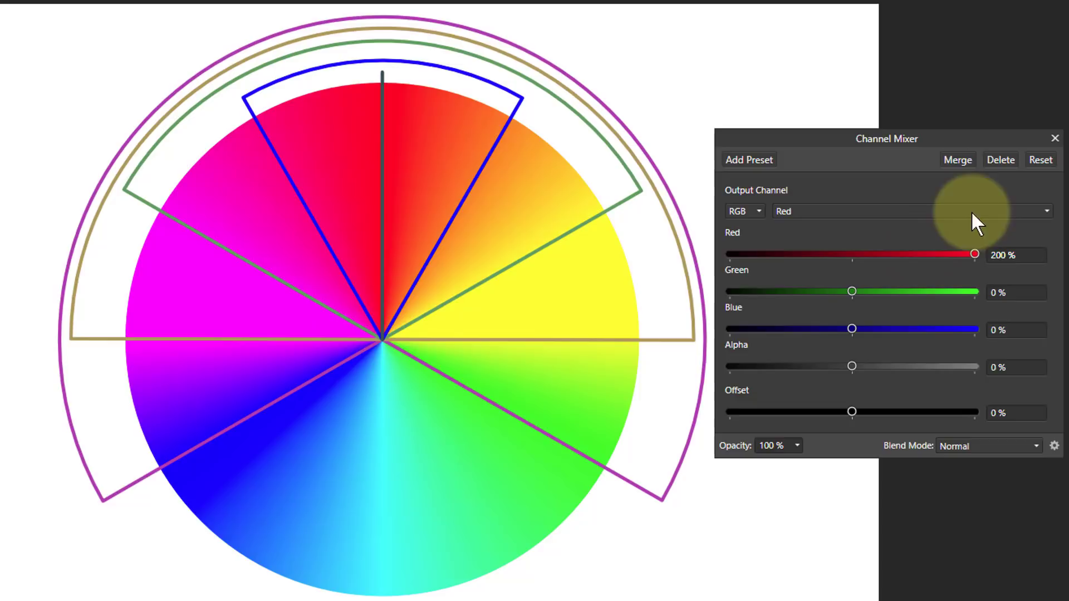
{"action": "left_click_drag", "start_coordinate": [621, 401], "coordinate": [577, 282]}
Pull the Red amount back down below zero to −14%
{"action": "left_click", "coordinate": [974, 260]}
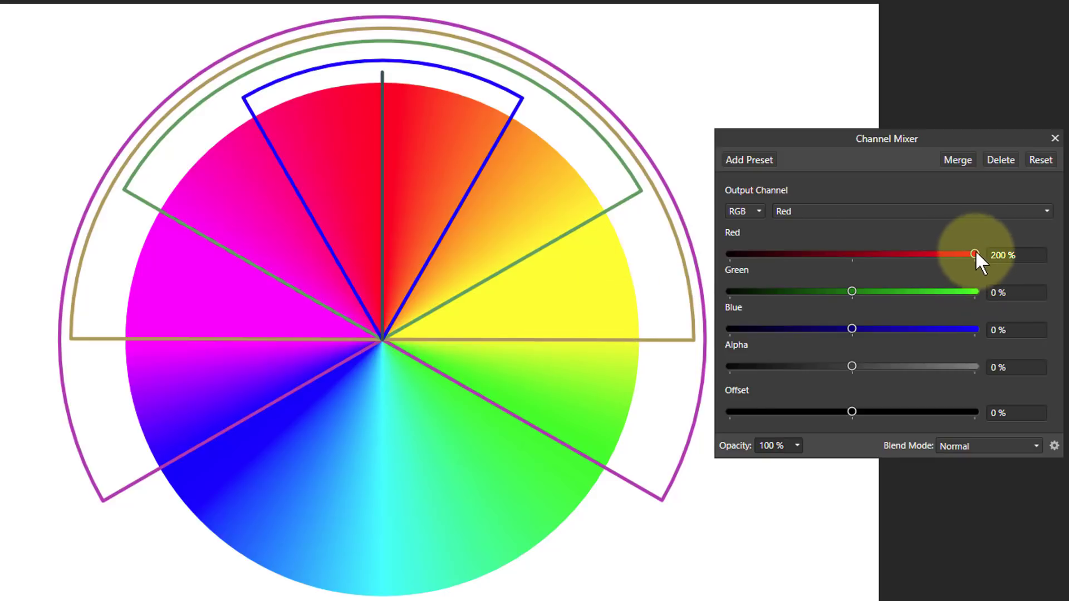
{"action": "left_click_drag", "start_coordinate": [974, 248], "coordinate": [853, 269]}
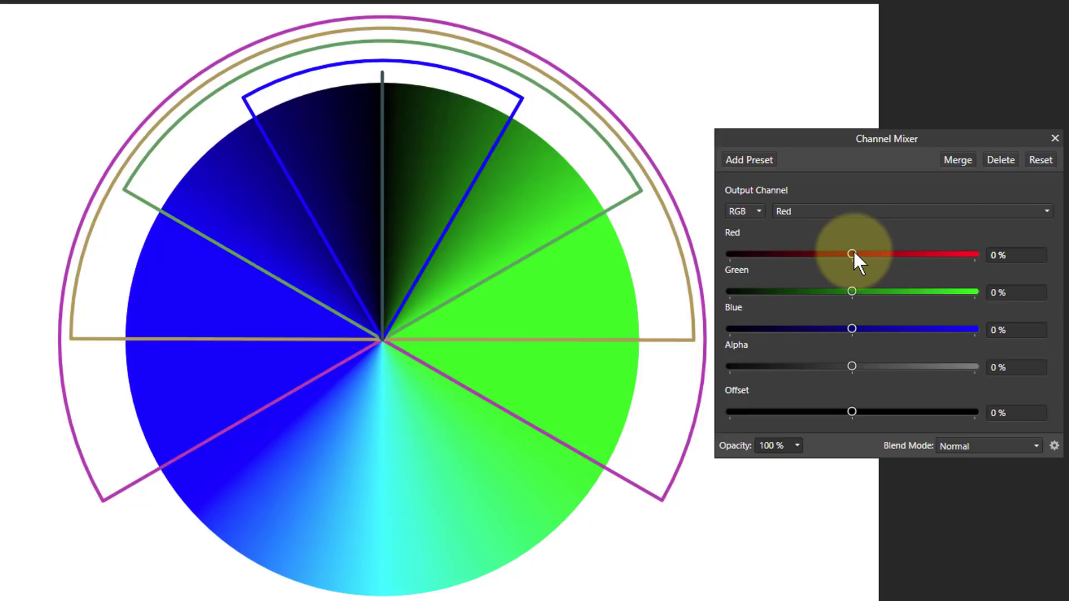
{"action": "mouse_move", "coordinate": [854, 253]}
{"action": "left_mouse_down"}
{"action": "mouse_move", "coordinate": [719, 272]}
{"action": "mouse_move", "coordinate": [843, 261]}
{"action": "left_mouse_up"}
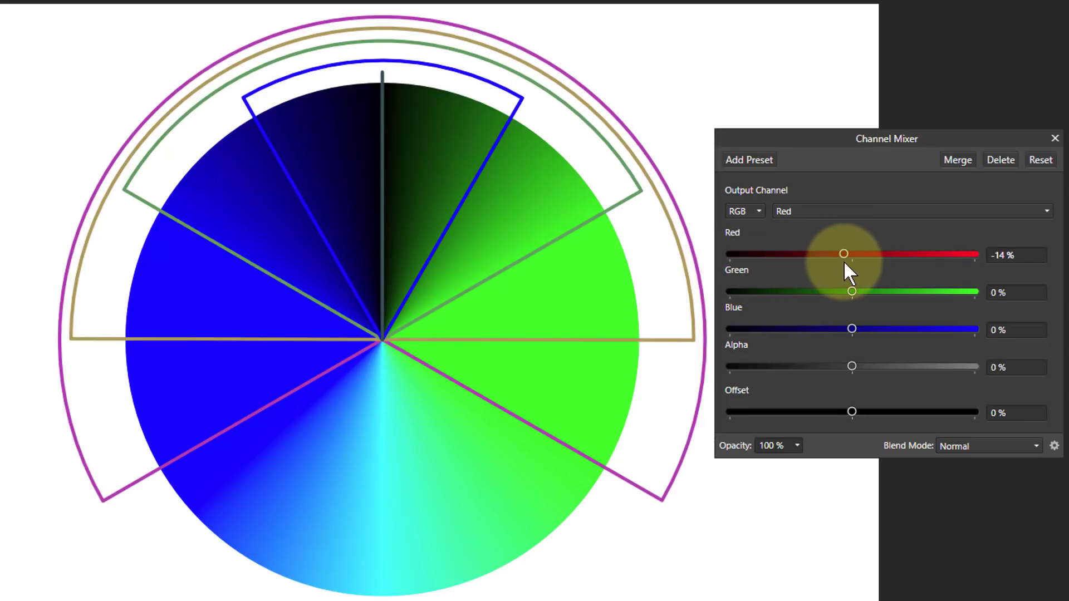
Reset the Channel Mixer, then raise the Red output's Green amount to 176%
{"action": "left_click", "coordinate": [1038, 163]}
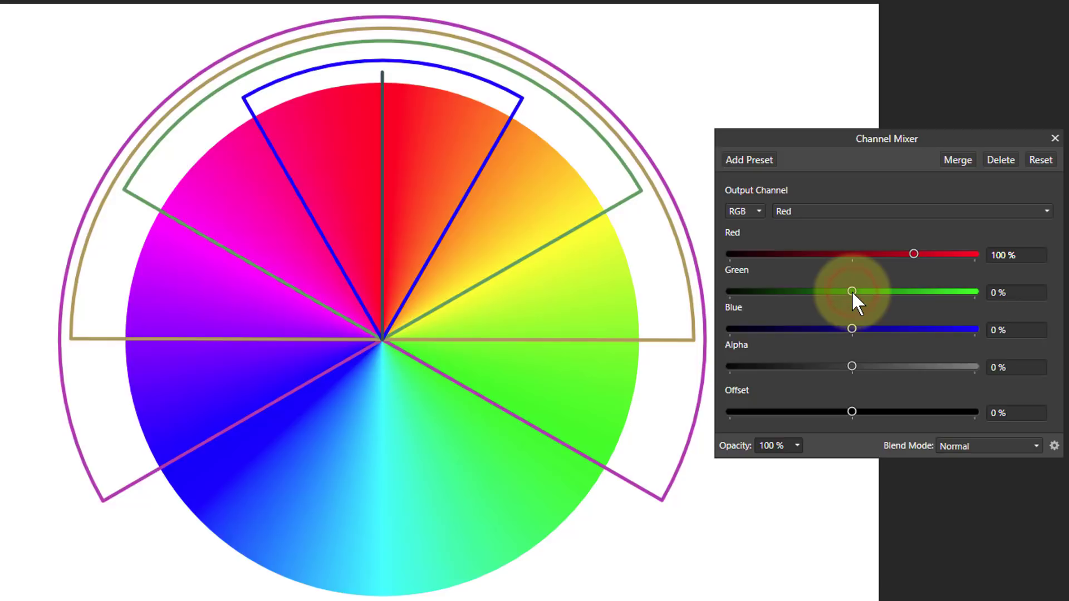
{"action": "left_click_drag", "start_coordinate": [852, 291], "coordinate": [913, 292]}
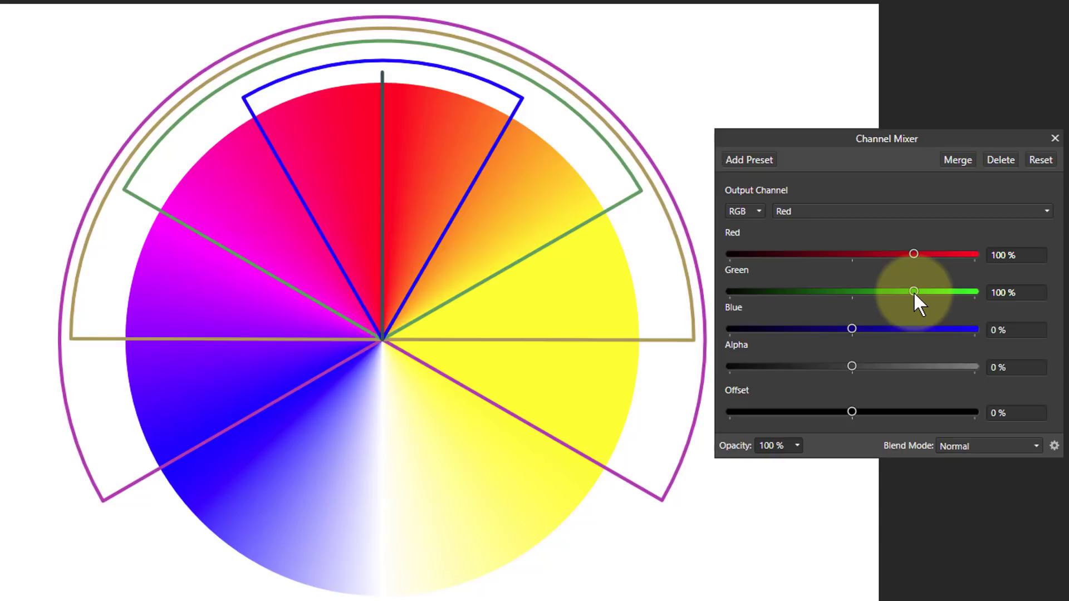
{"action": "mouse_move", "coordinate": [913, 292]}
{"action": "left_mouse_down"}
{"action": "mouse_move", "coordinate": [900, 288]}
{"action": "mouse_move", "coordinate": [917, 289]}
{"action": "left_mouse_up"}
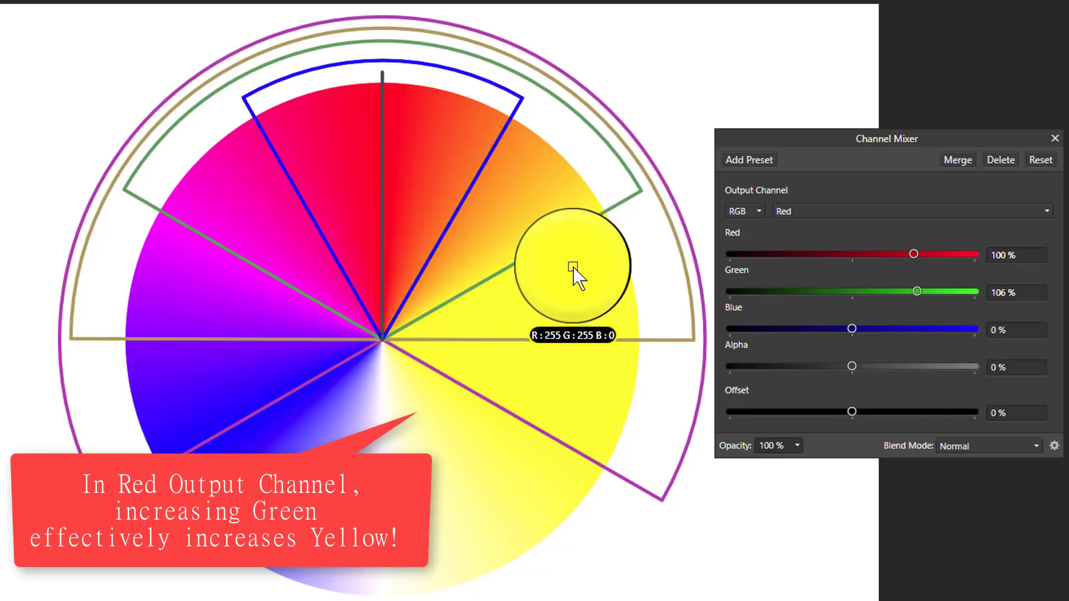
{"action": "left_click", "coordinate": [917, 291]}
{"action": "left_click_drag", "start_coordinate": [917, 292], "coordinate": [956, 290]}
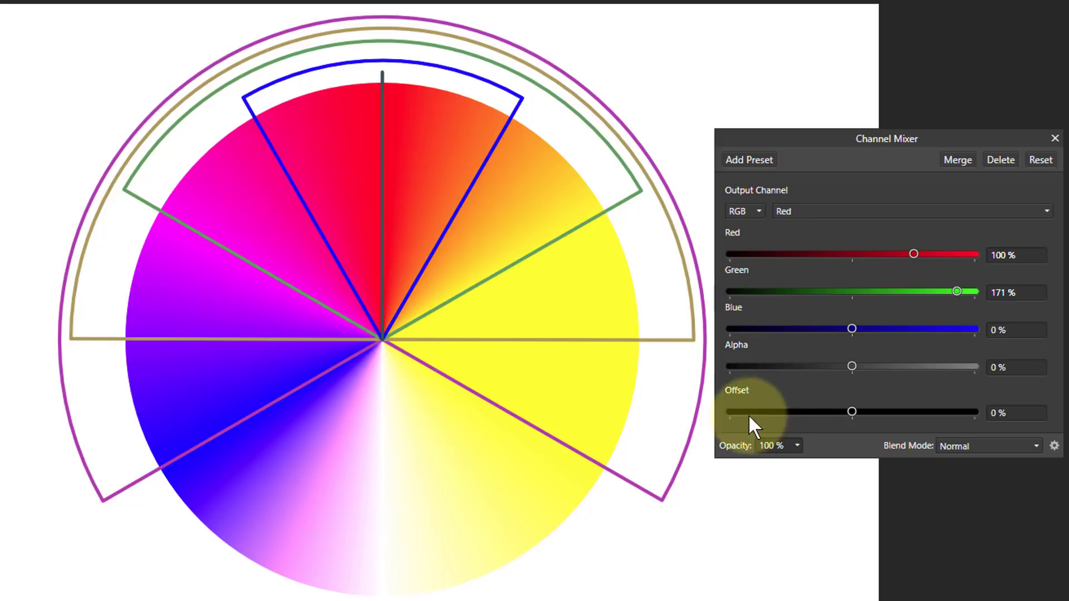
{"action": "left_click_drag", "start_coordinate": [956, 290], "coordinate": [960, 291]}
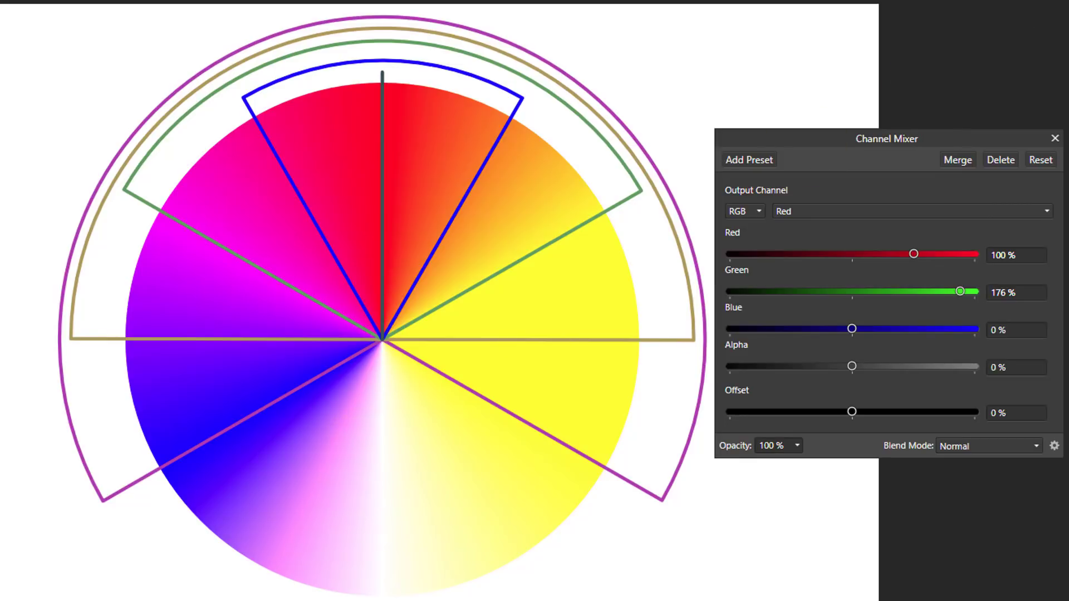
Sample the pink-magenta colour in the wheel's lower area
{"action": "left_click_drag", "start_coordinate": [297, 546], "coordinate": [299, 526]}
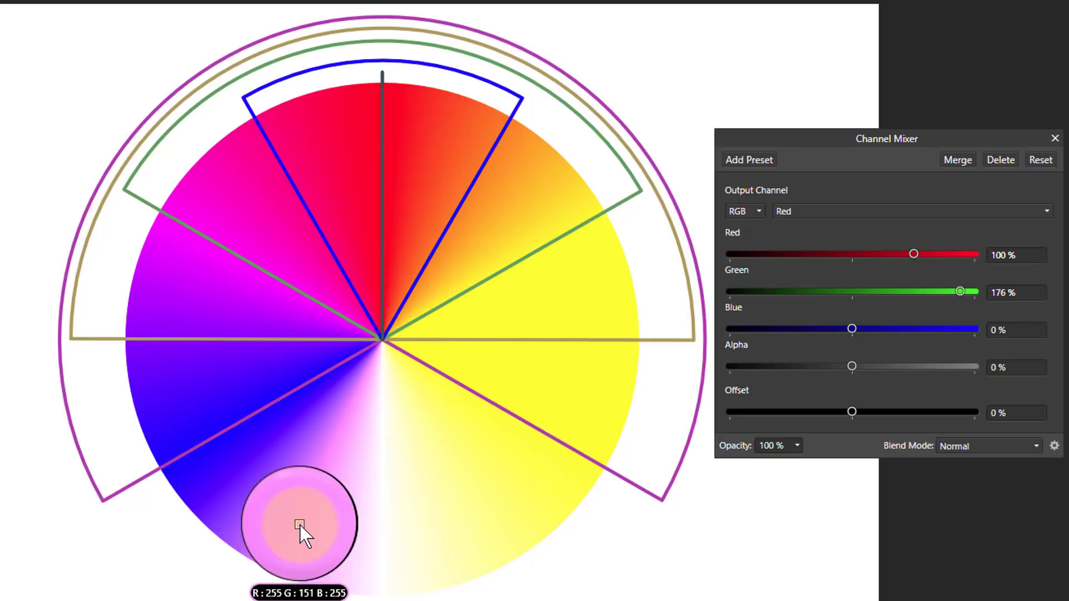
{"action": "left_click_drag", "start_coordinate": [299, 526], "coordinate": [300, 519]}
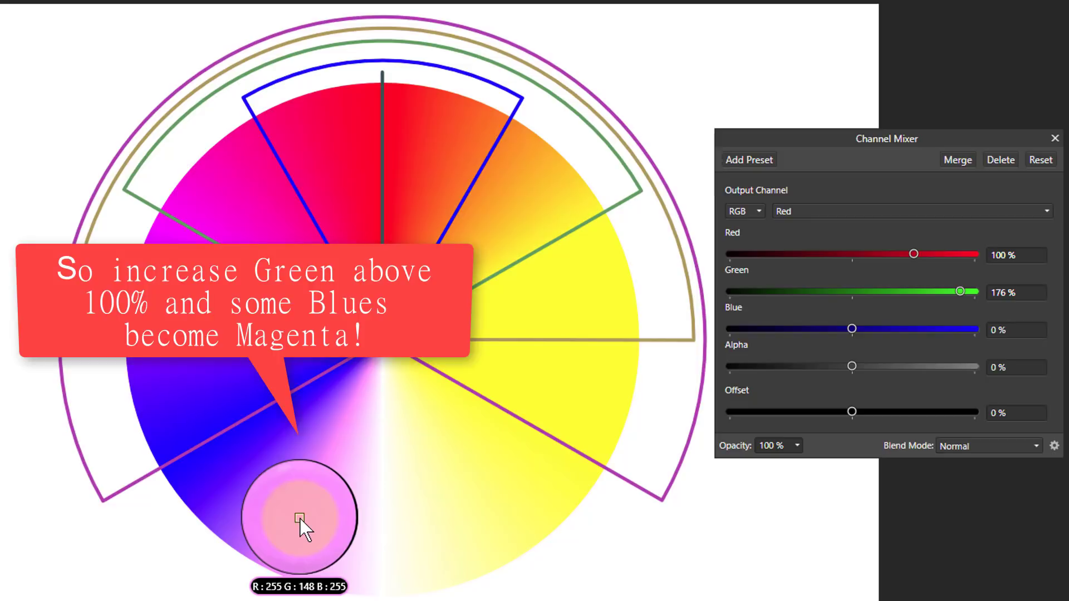
{"action": "left_click_drag", "start_coordinate": [299, 519], "coordinate": [299, 518]}
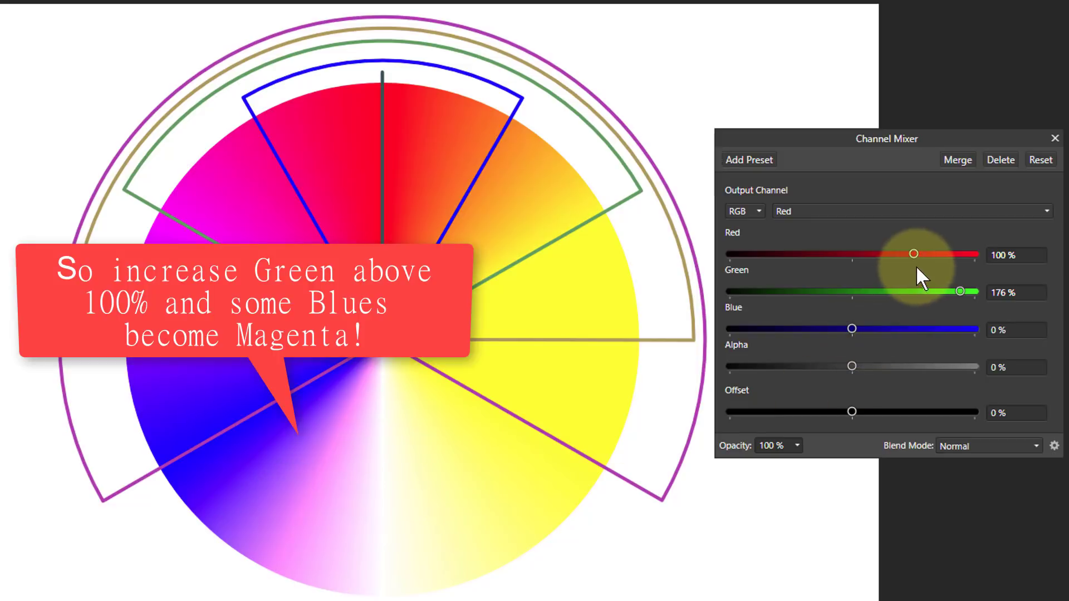
Set the Green amount to 0%, then −106%, sampling the yellow-green and now-green wheel areas
{"action": "left_click_drag", "start_coordinate": [961, 291], "coordinate": [853, 304]}
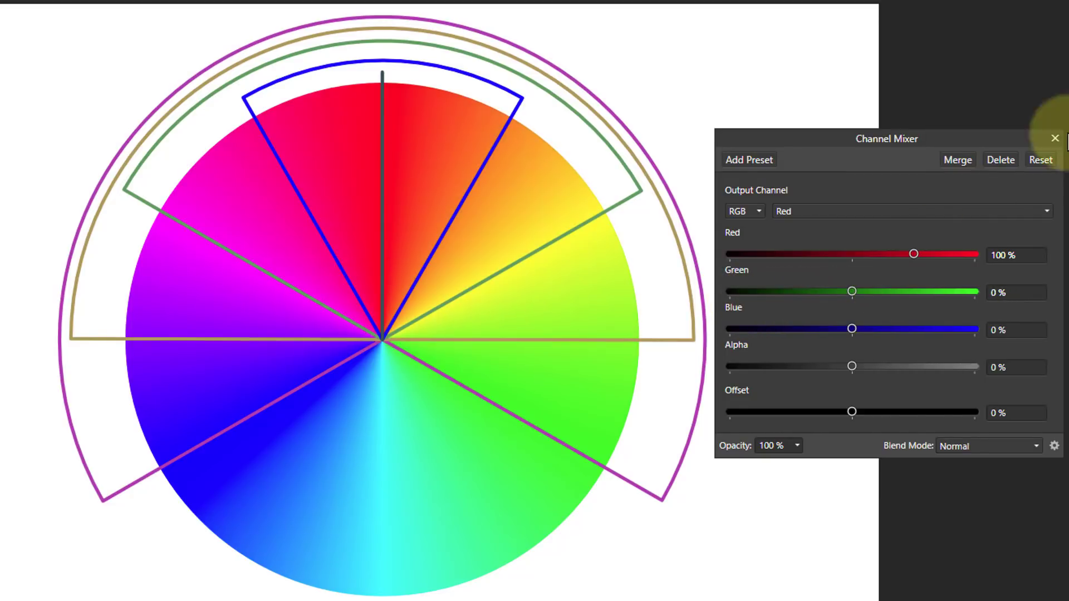
{"action": "left_click_drag", "start_coordinate": [915, 115], "coordinate": [589, 245]}
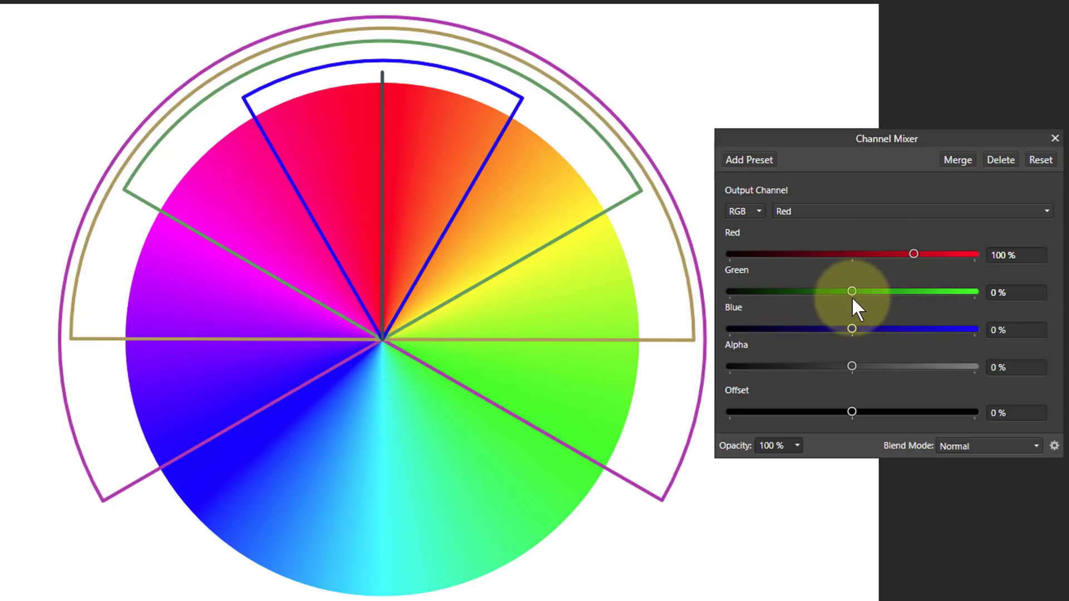
{"action": "left_click_drag", "start_coordinate": [849, 292], "coordinate": [787, 292]}
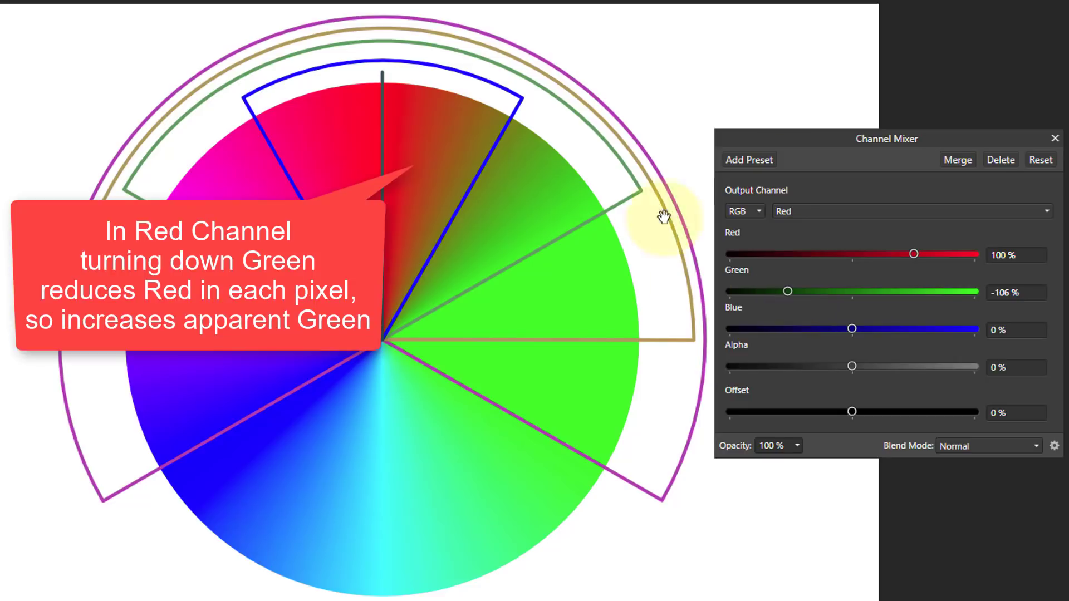
{"action": "left_click_drag", "start_coordinate": [565, 218], "coordinate": [561, 296]}
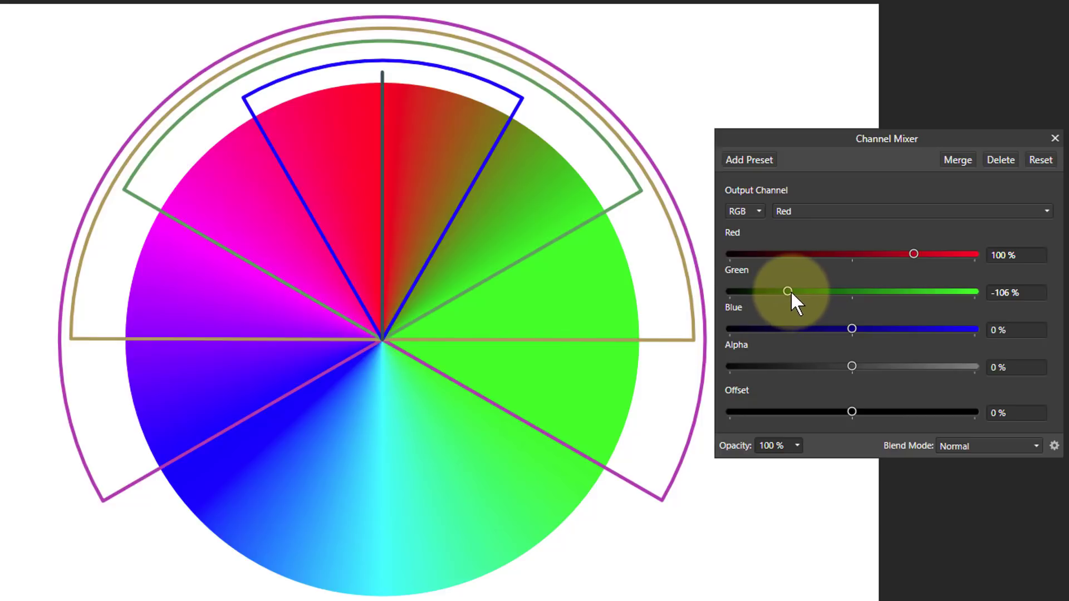
Sweep the Green amount from −200% up to 200% and back, sampling the darkened wheel colour
{"action": "left_click_drag", "start_coordinate": [789, 292], "coordinate": [727, 296]}
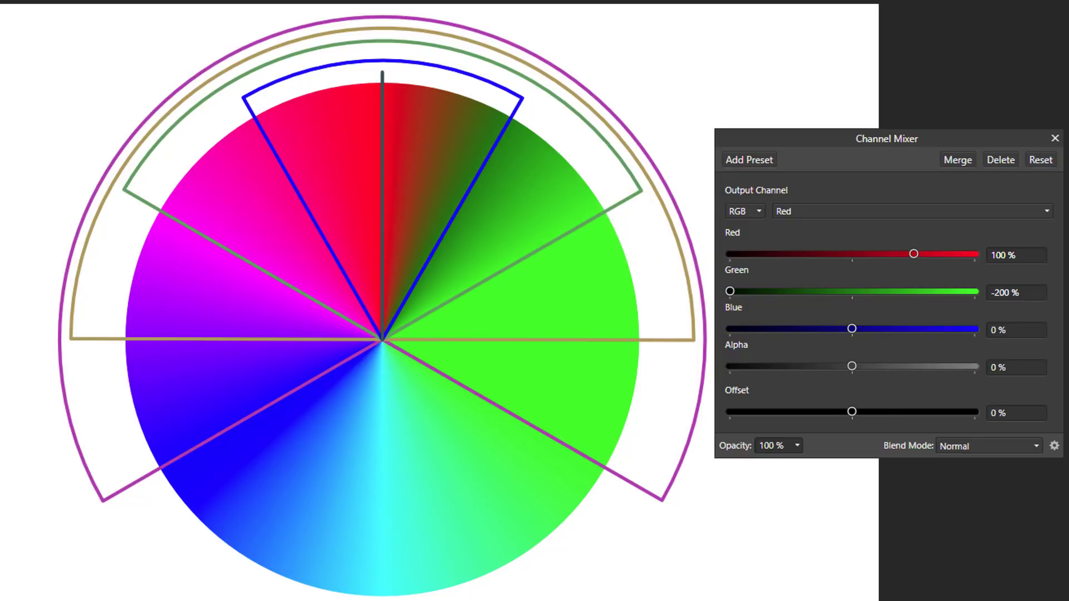
{"action": "mouse_move", "coordinate": [616, 245]}
{"action": "left_mouse_down"}
{"action": "mouse_move", "coordinate": [471, 156]}
{"action": "mouse_move", "coordinate": [392, 136]}
{"action": "mouse_move", "coordinate": [490, 155]}
{"action": "left_mouse_up"}
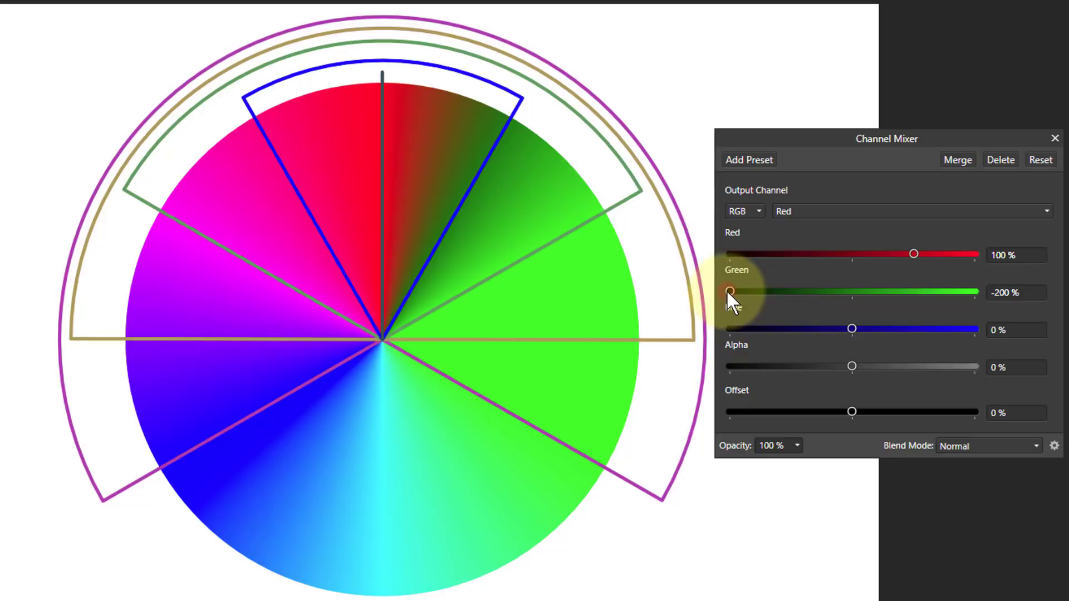
{"action": "left_click_drag", "start_coordinate": [729, 290], "coordinate": [1003, 292]}
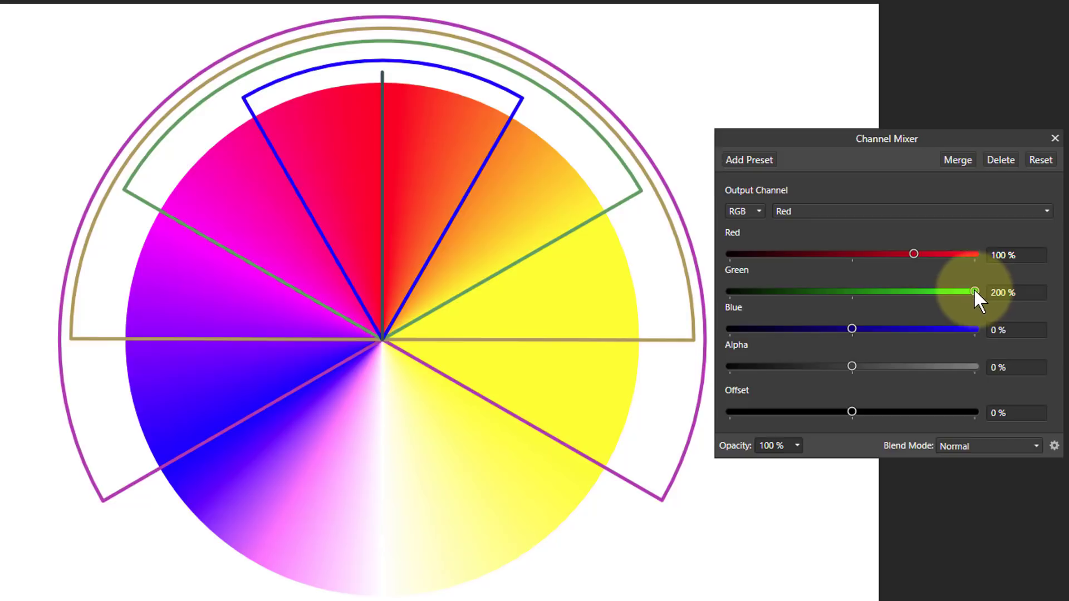
{"action": "left_click_drag", "start_coordinate": [976, 291], "coordinate": [780, 300]}
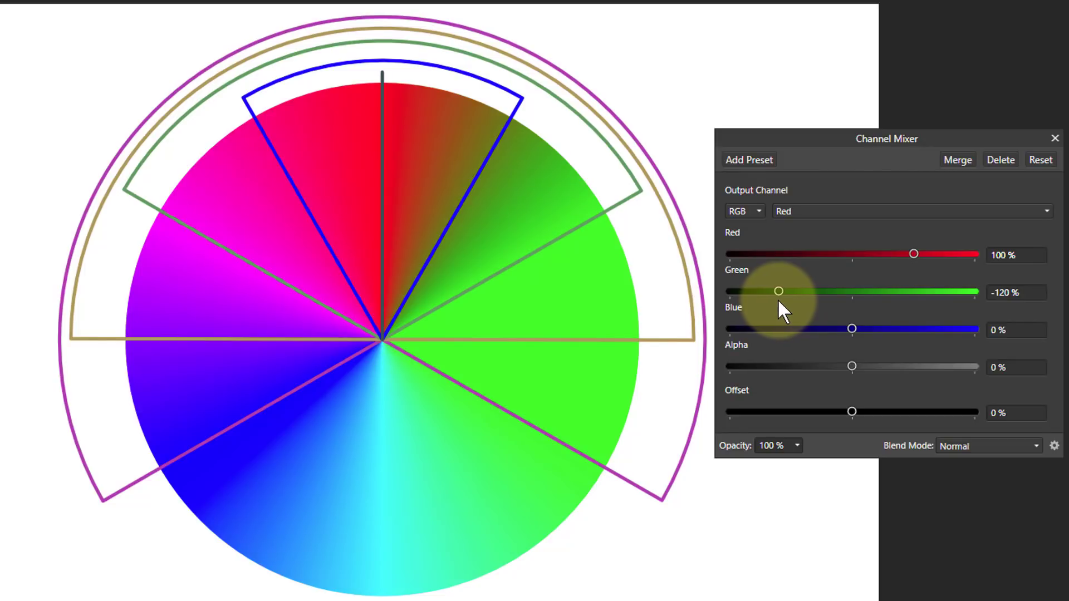
{"action": "left_click_drag", "start_coordinate": [779, 302], "coordinate": [938, 329]}
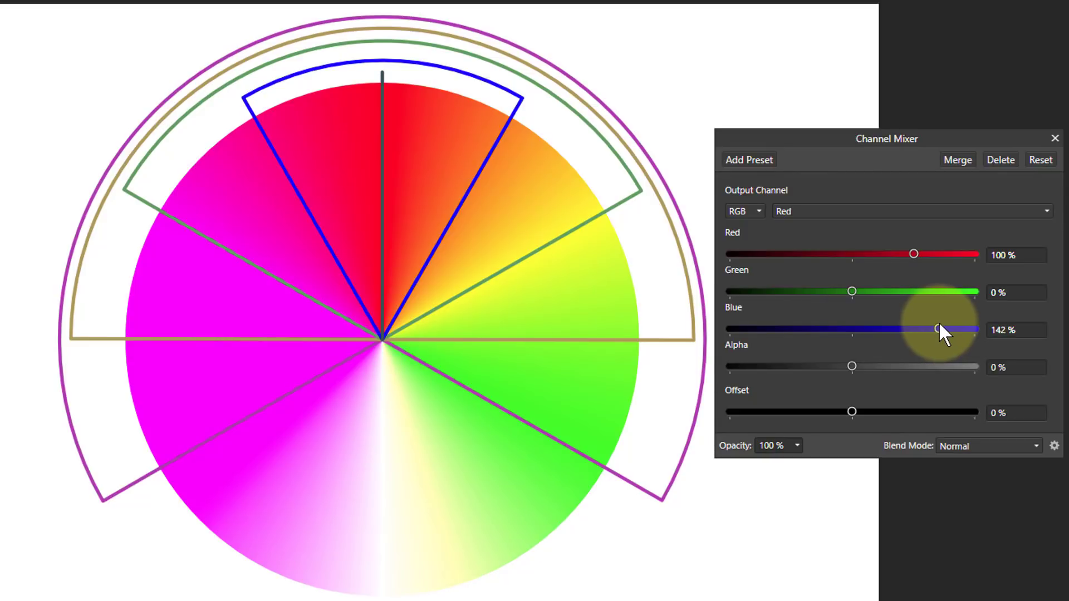
{"action": "left_click_drag", "start_coordinate": [940, 329], "coordinate": [854, 348]}
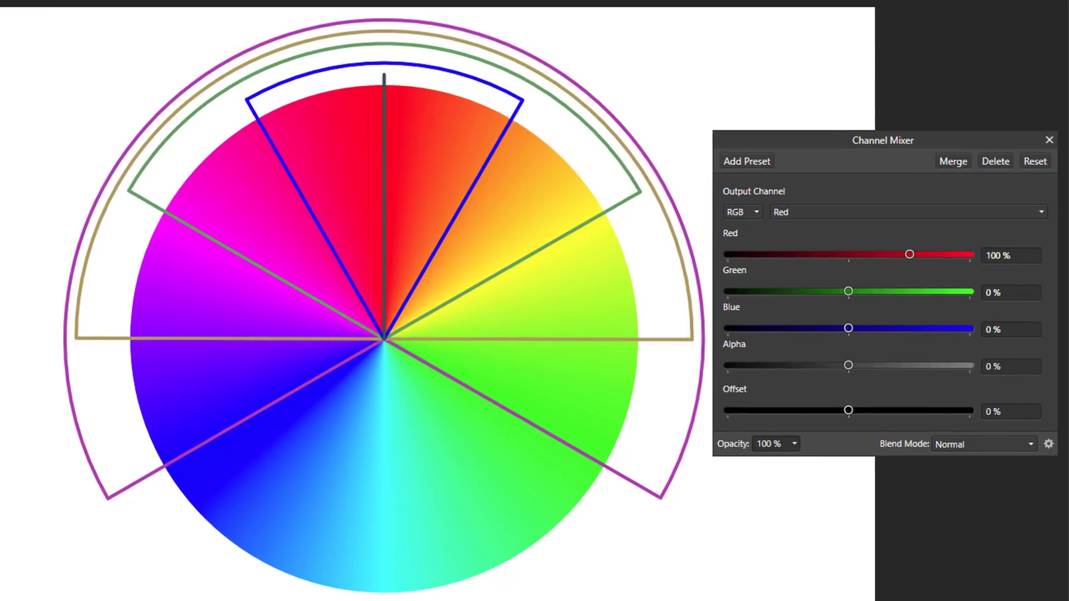